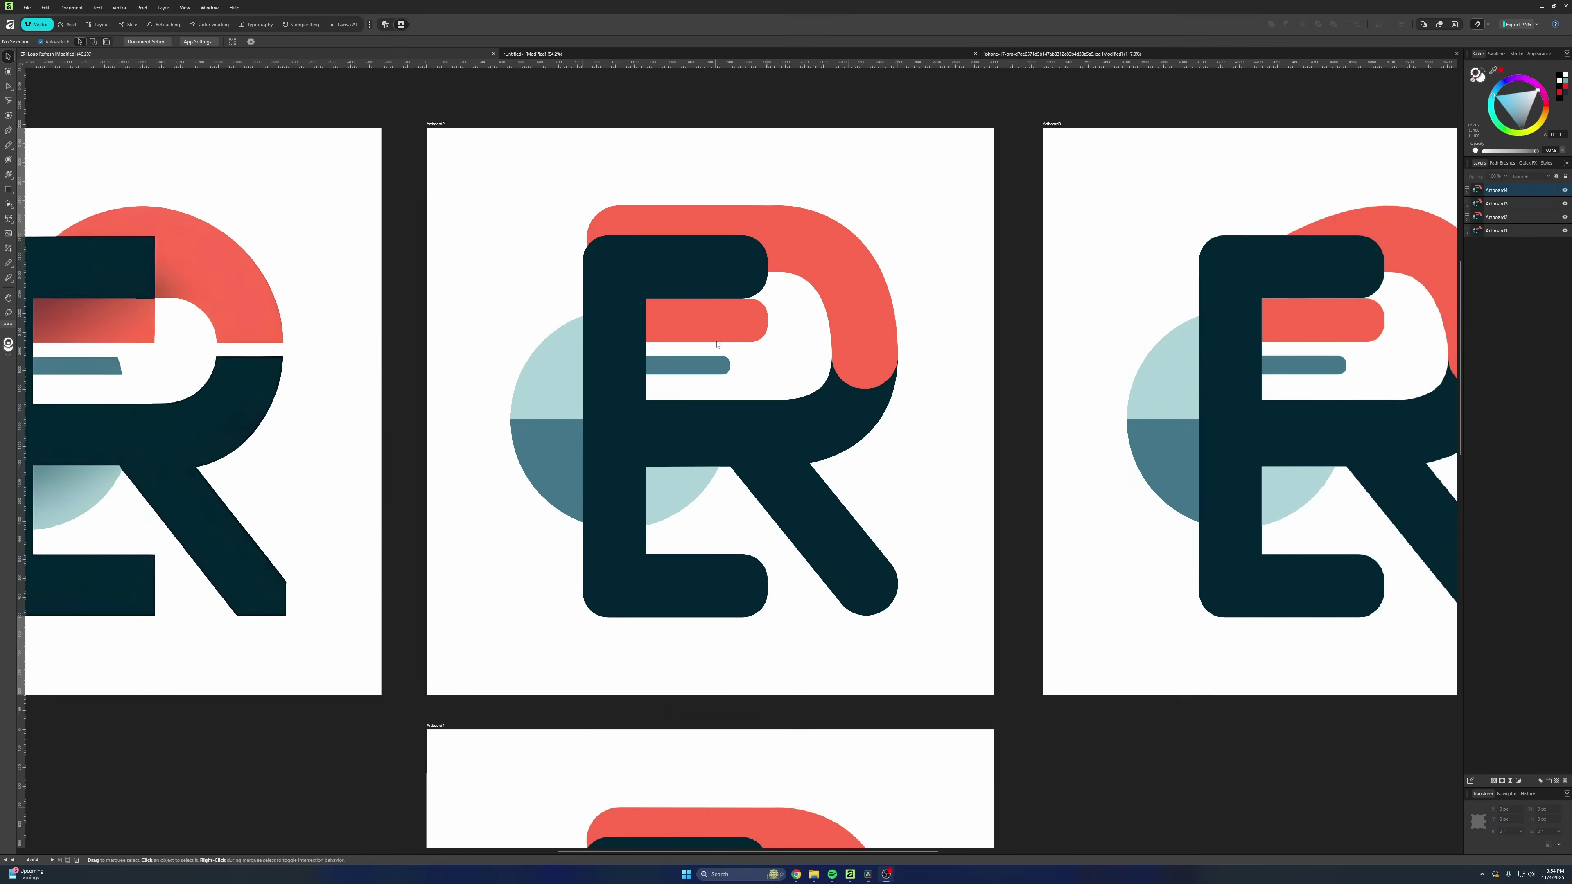
Step: Open the export settings with the SVG (digital - high quality) preset
{"action": "scroll", "coordinate": [773, 351], "scroll_direction": "down", "scroll_amount": 3}
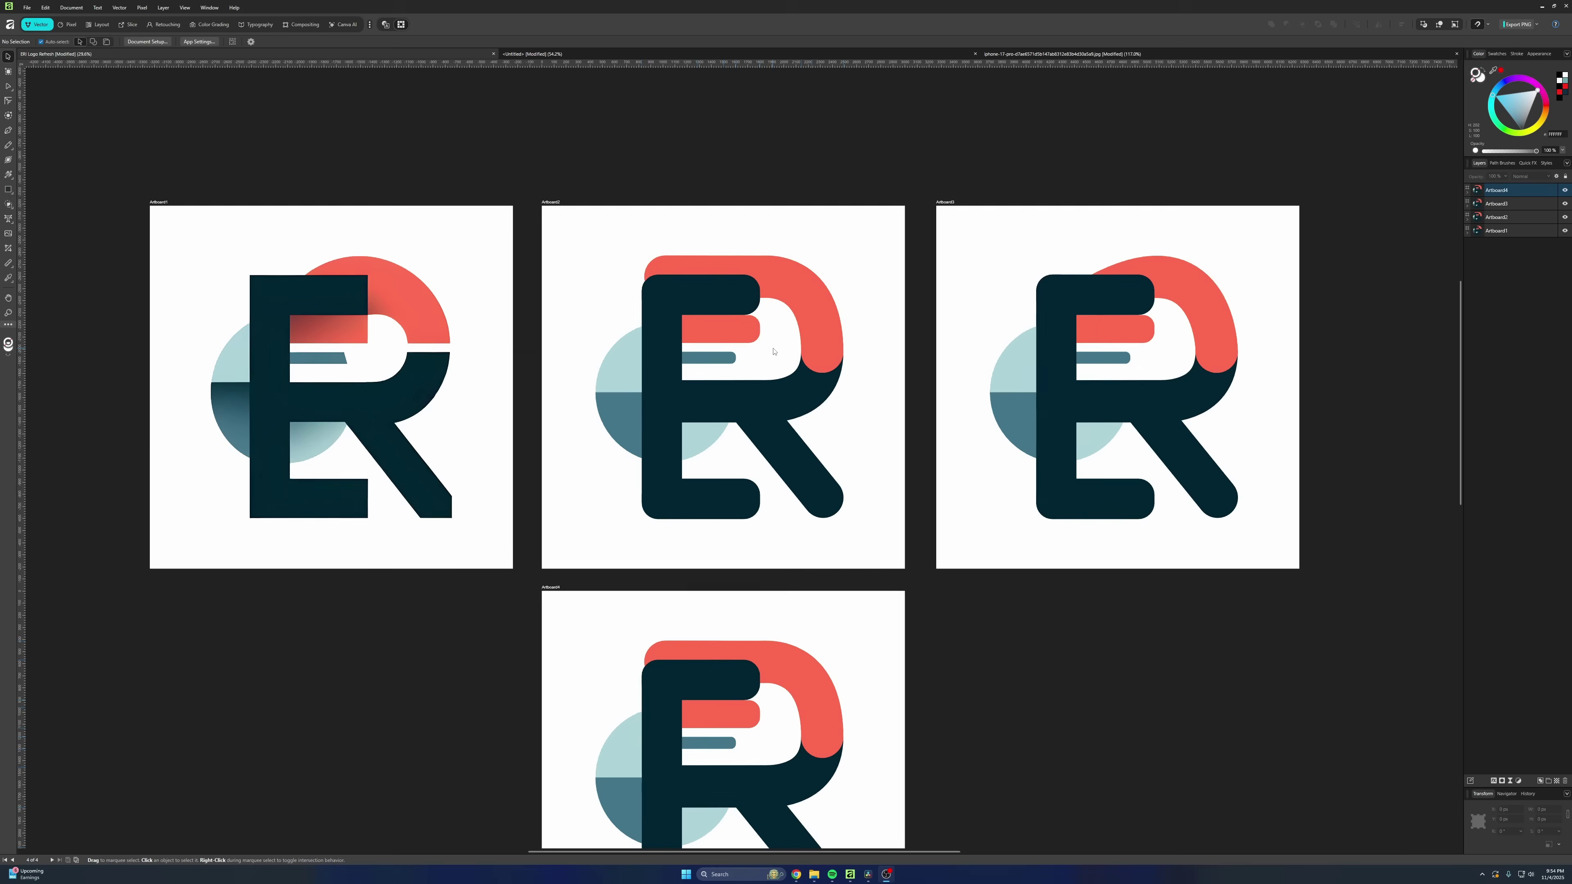
{"action": "scroll", "coordinate": [774, 351], "scroll_direction": "up", "scroll_amount": 3}
{"action": "scroll", "coordinate": [762, 335], "scroll_direction": "left", "scroll_amount": 5}
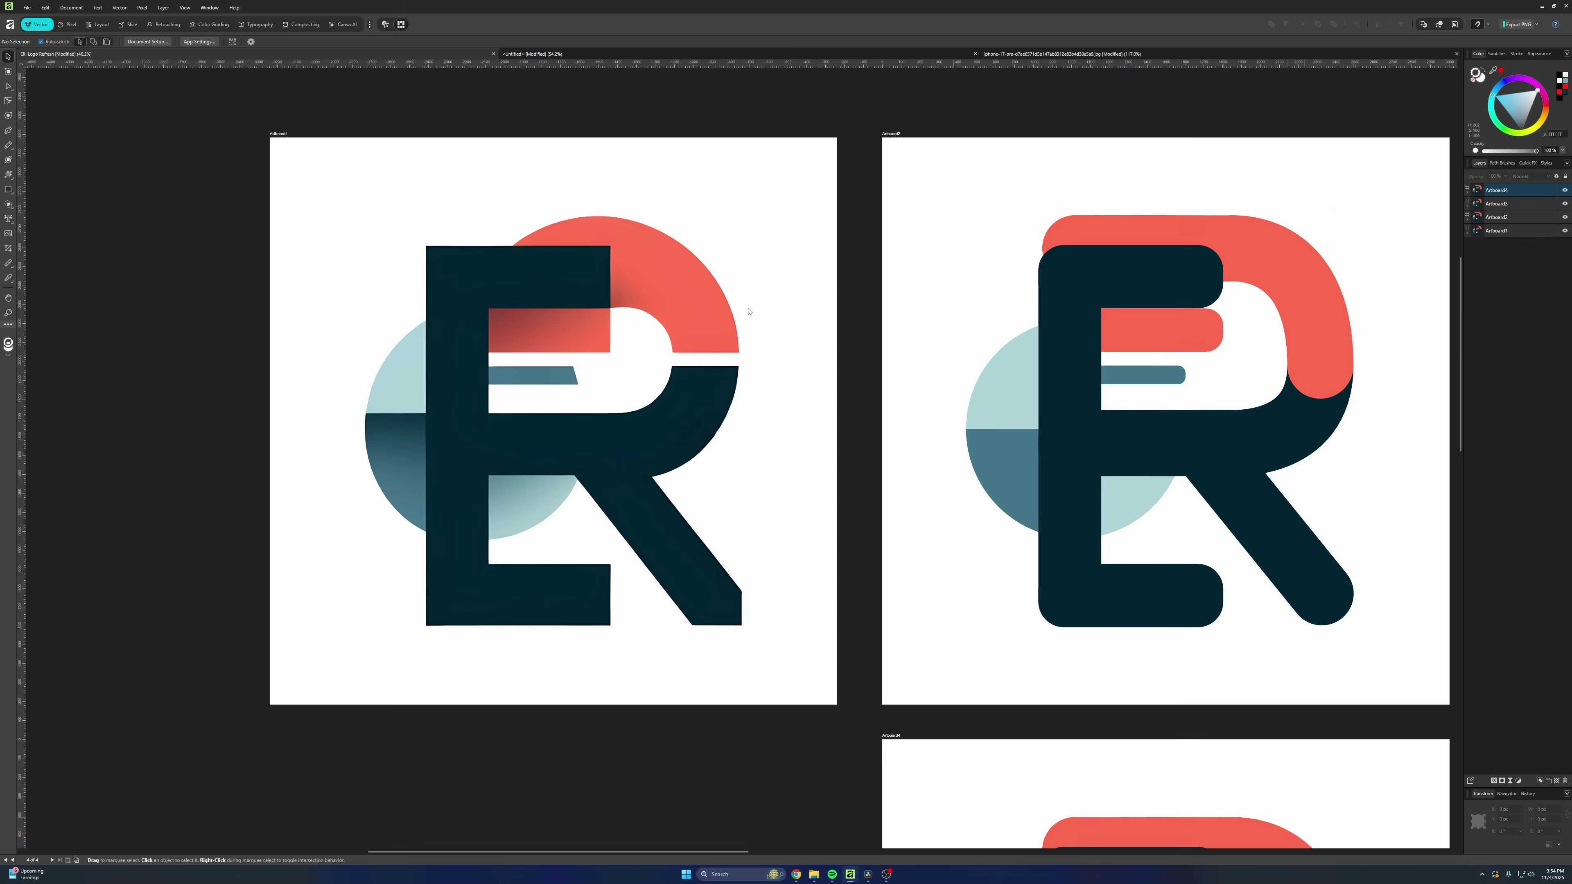
{"action": "scroll", "coordinate": [1038, 388], "scroll_direction": "right", "scroll_amount": 5}
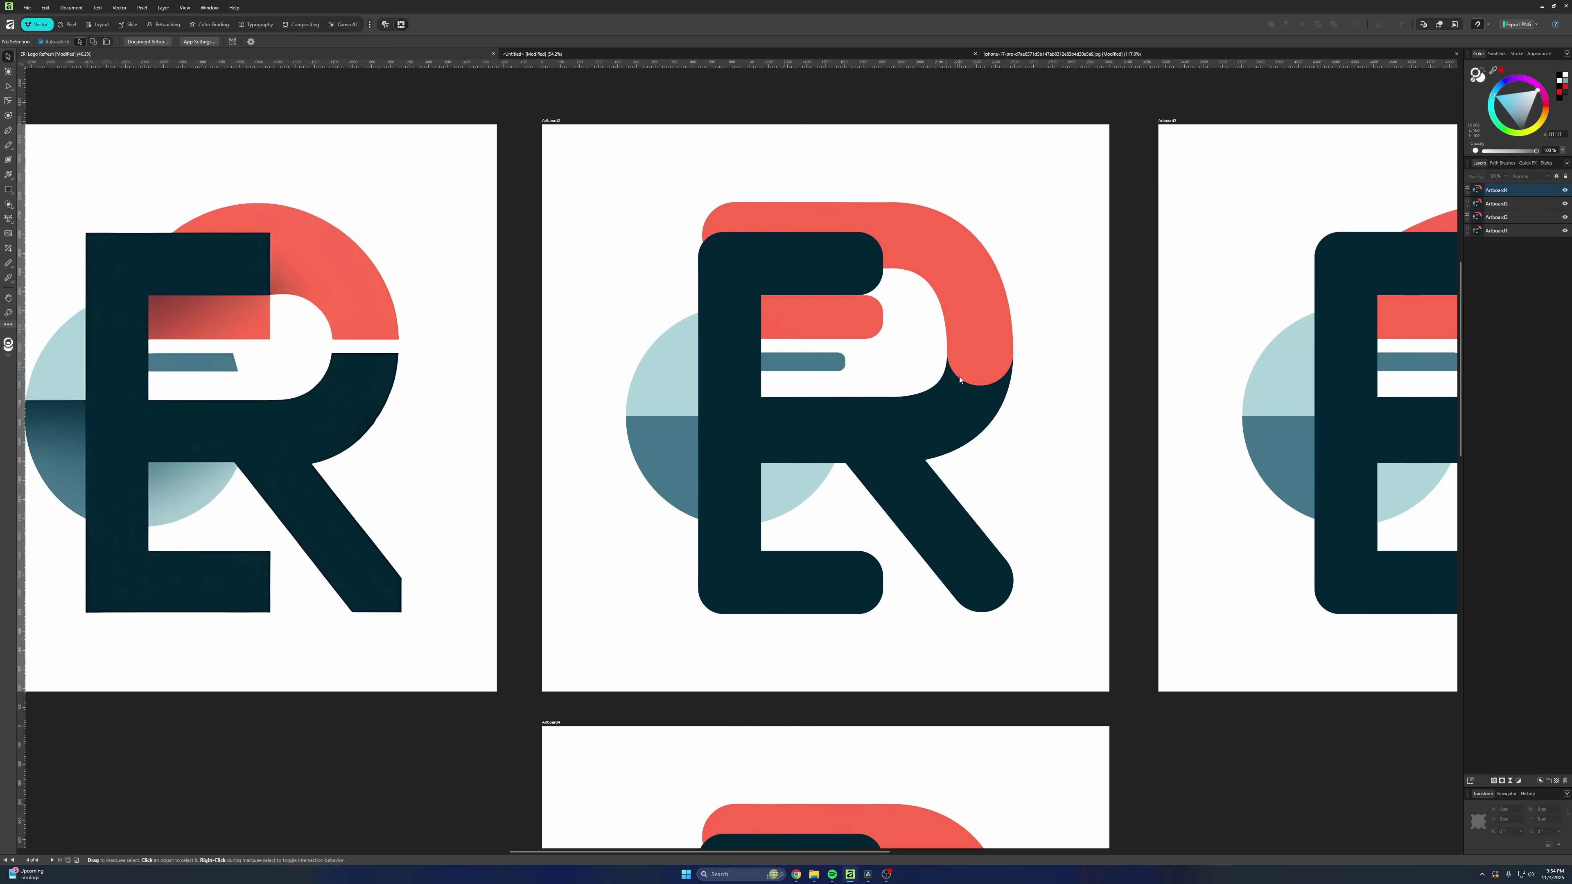
{"action": "scroll", "coordinate": [954, 380], "scroll_direction": "right", "scroll_amount": 2}
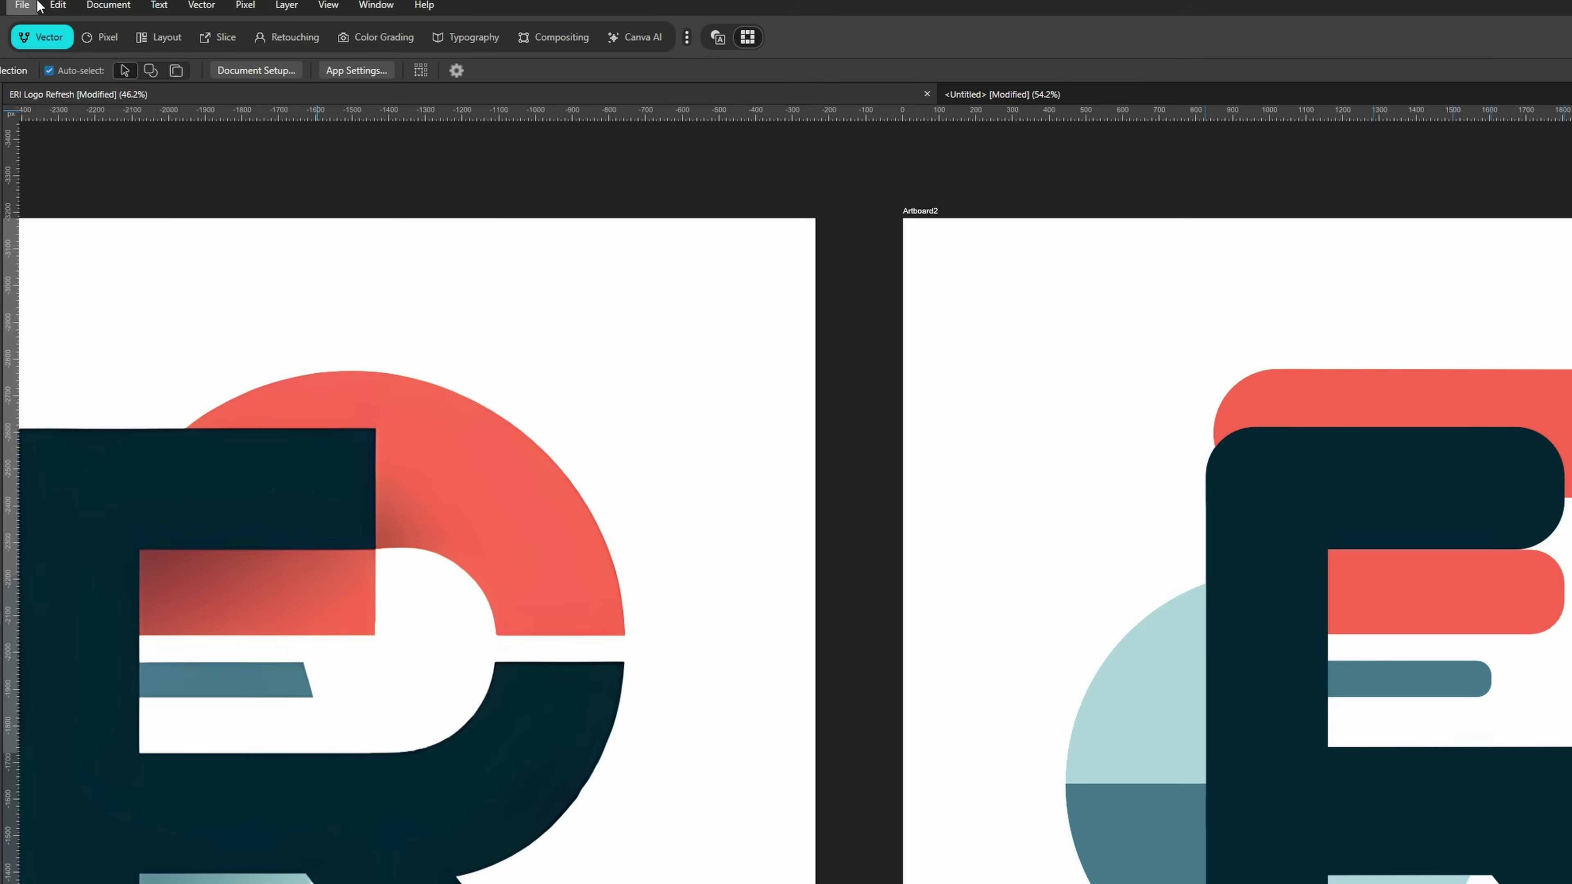
{"action": "left_click", "coordinate": [22, 5]}
{"action": "mouse_move", "coordinate": [110, 436]}
{"action": "left_click", "coordinate": [297, 434]}
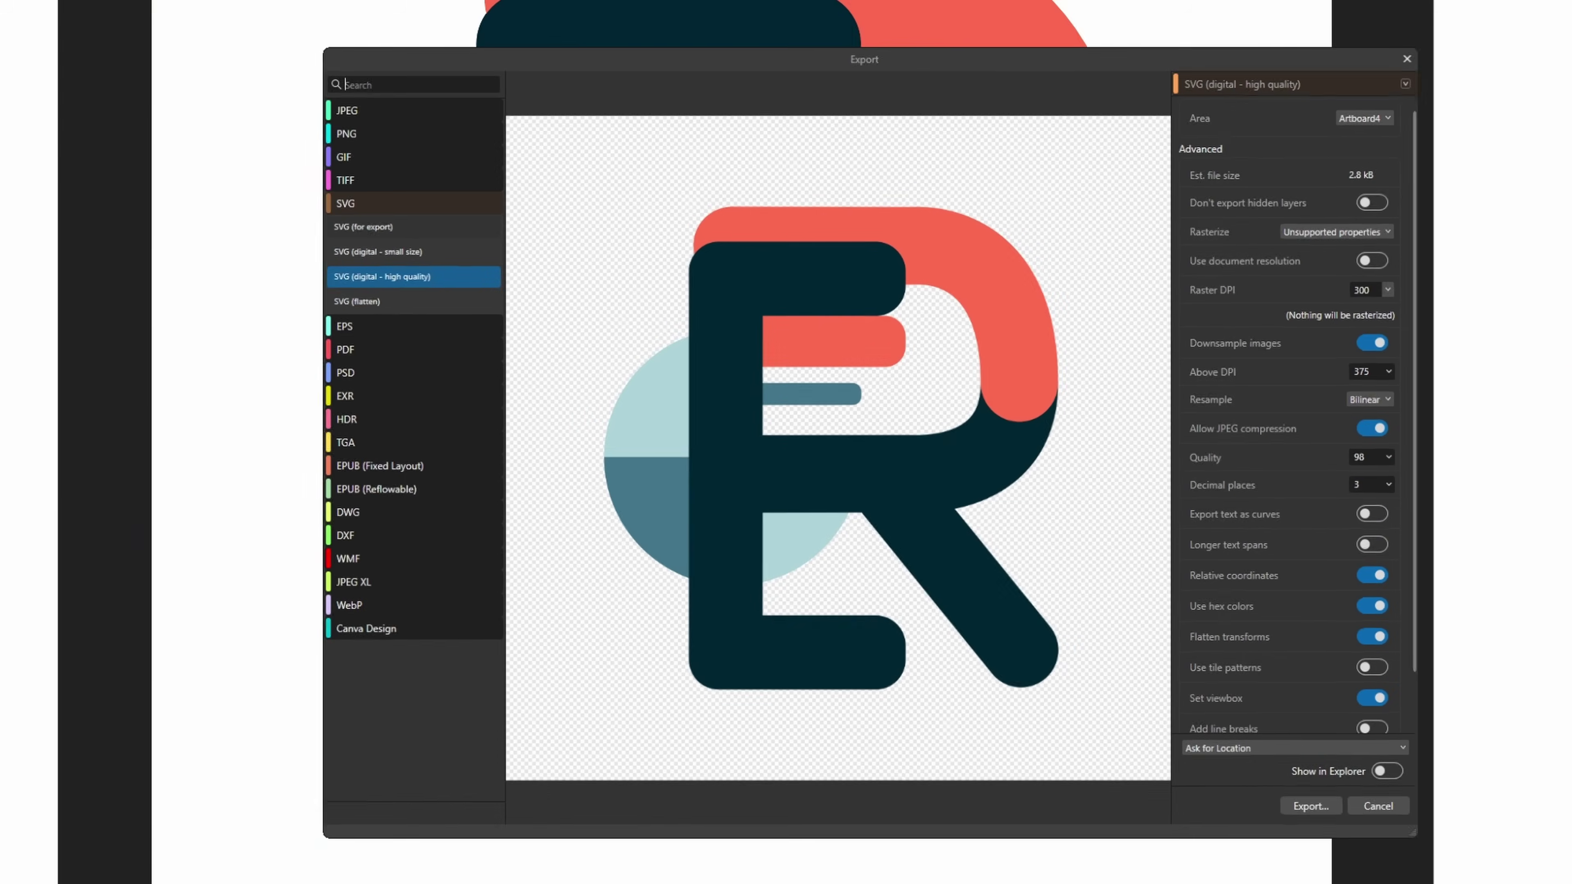
{"action": "left_click", "coordinate": [359, 194]}
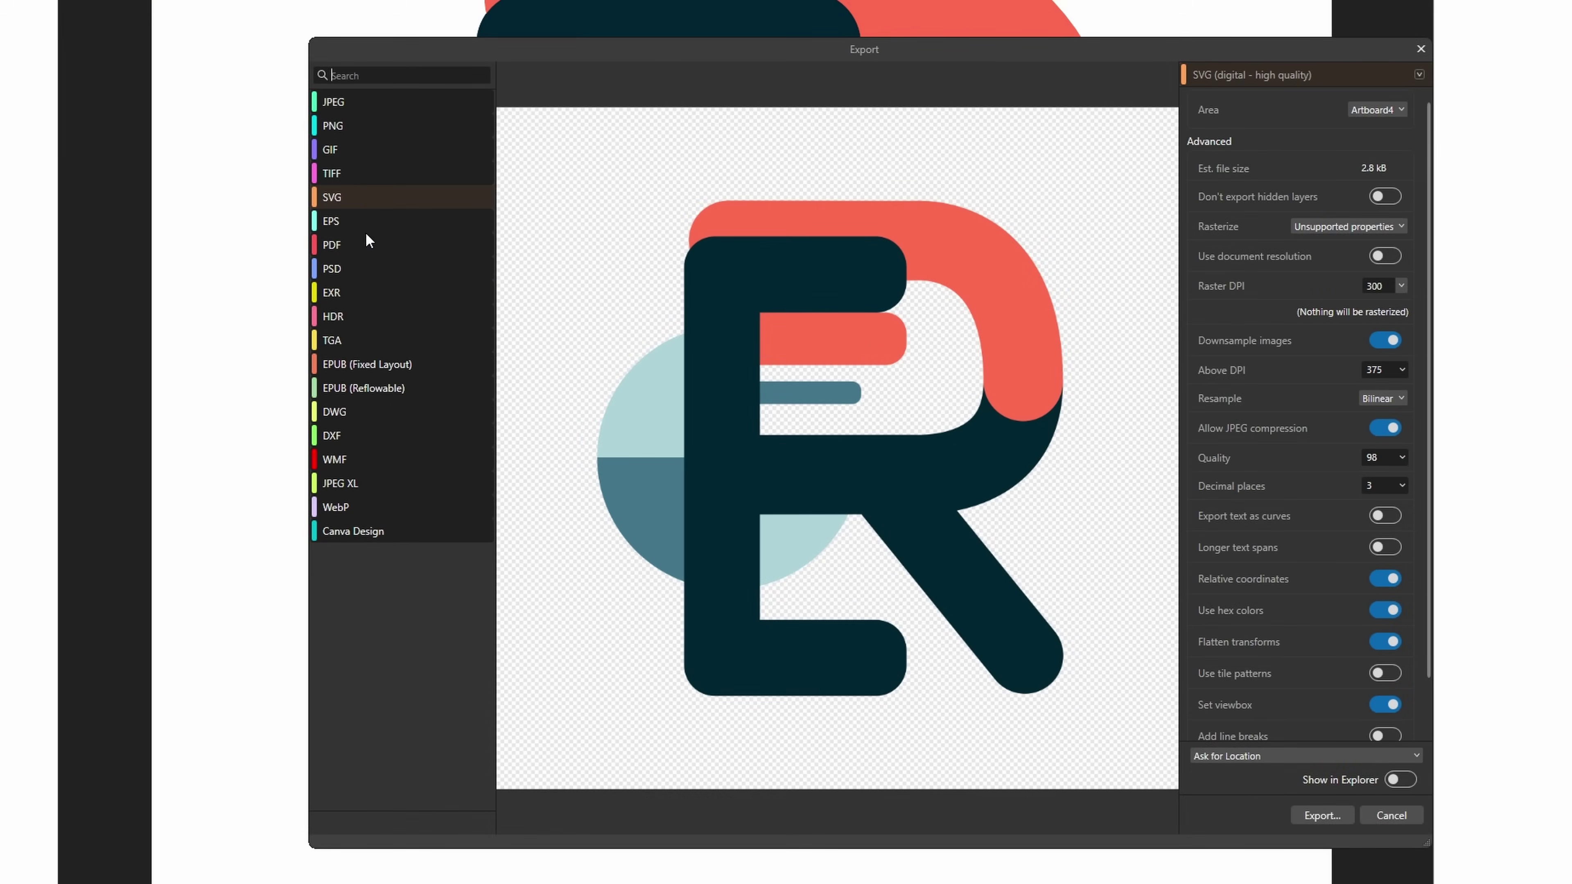
{"action": "left_click", "coordinate": [362, 199]}
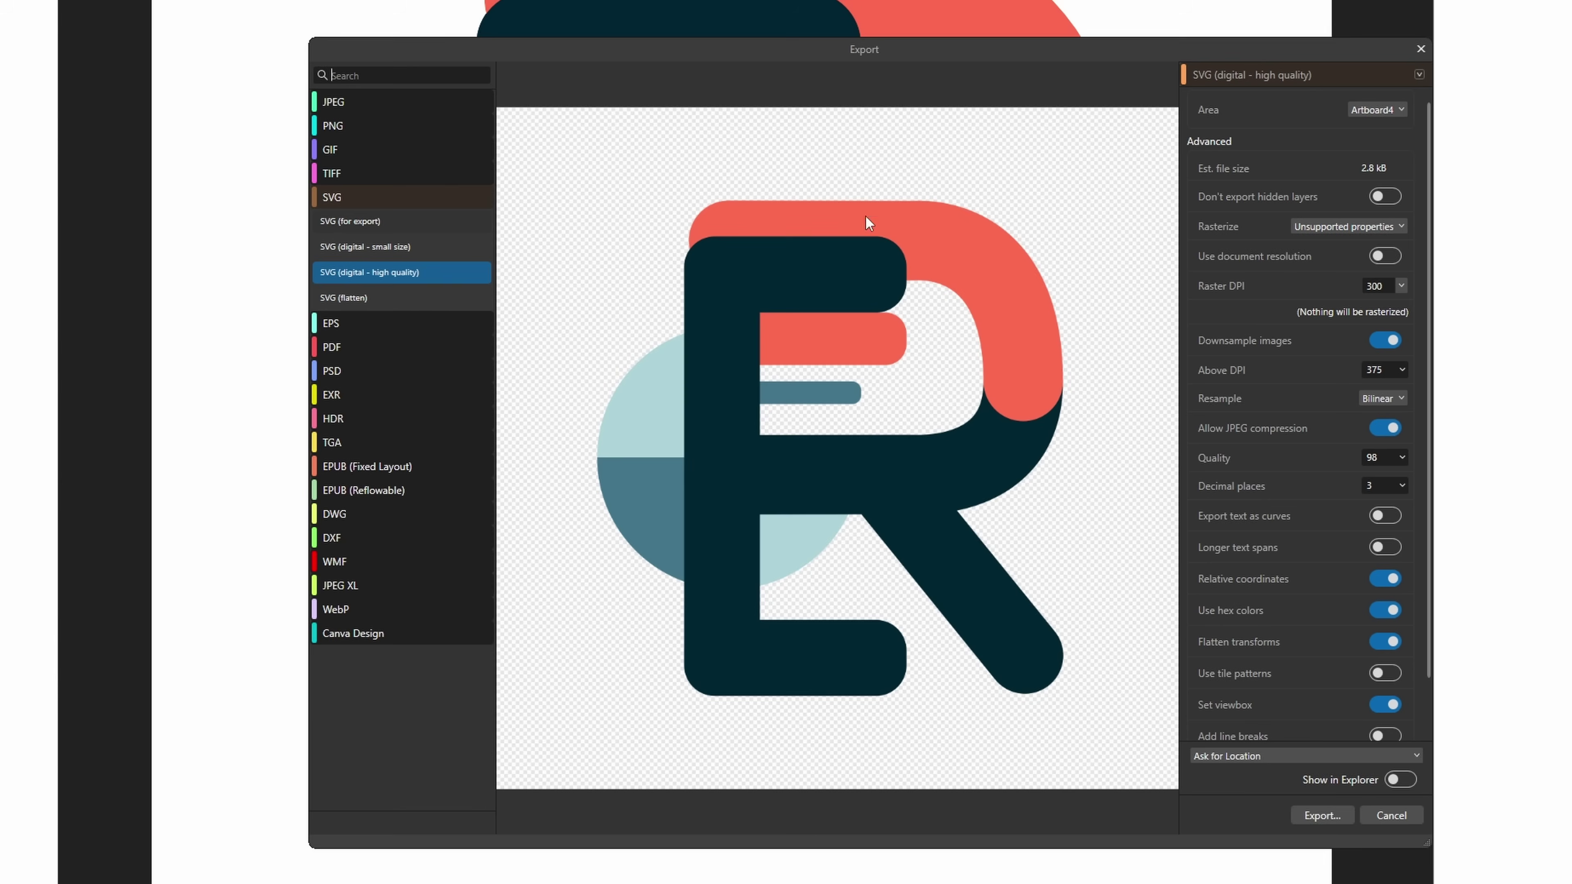
Step: Export Artboard2 as an SVG file, then switch to DaVinci Resolve
{"action": "left_click", "coordinate": [1376, 110]}
{"action": "left_click", "coordinate": [1386, 198]}
{"action": "left_click", "coordinate": [1328, 813]}
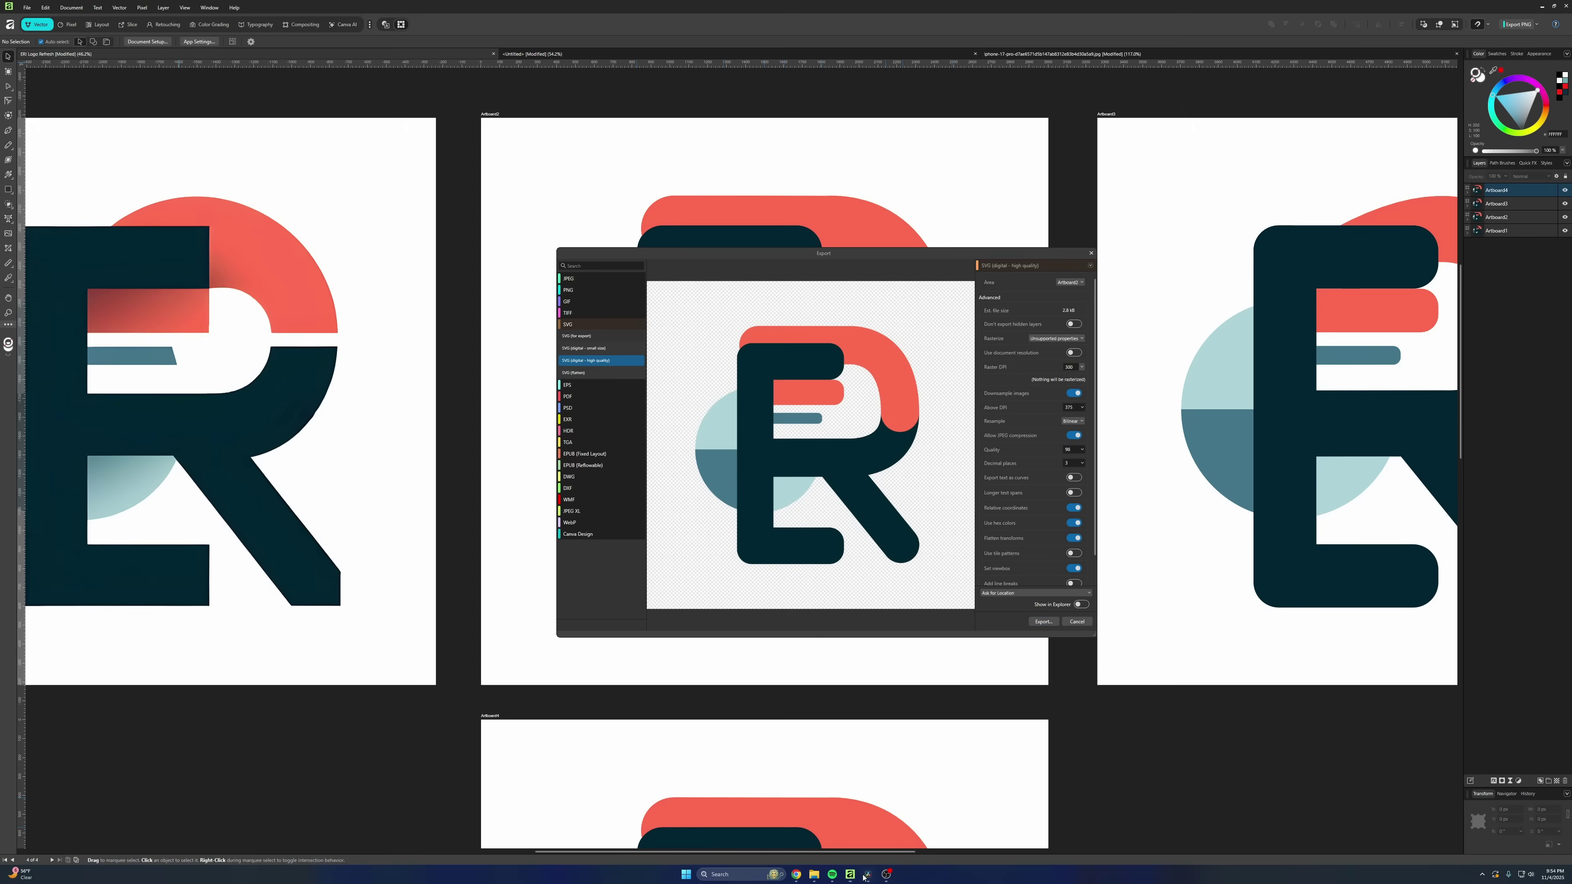
{"action": "left_click", "coordinate": [868, 875]}
Step: Place a Fusion Composition clip on track V1 and open it in Fusion
{"action": "left_click", "coordinate": [99, 22]}
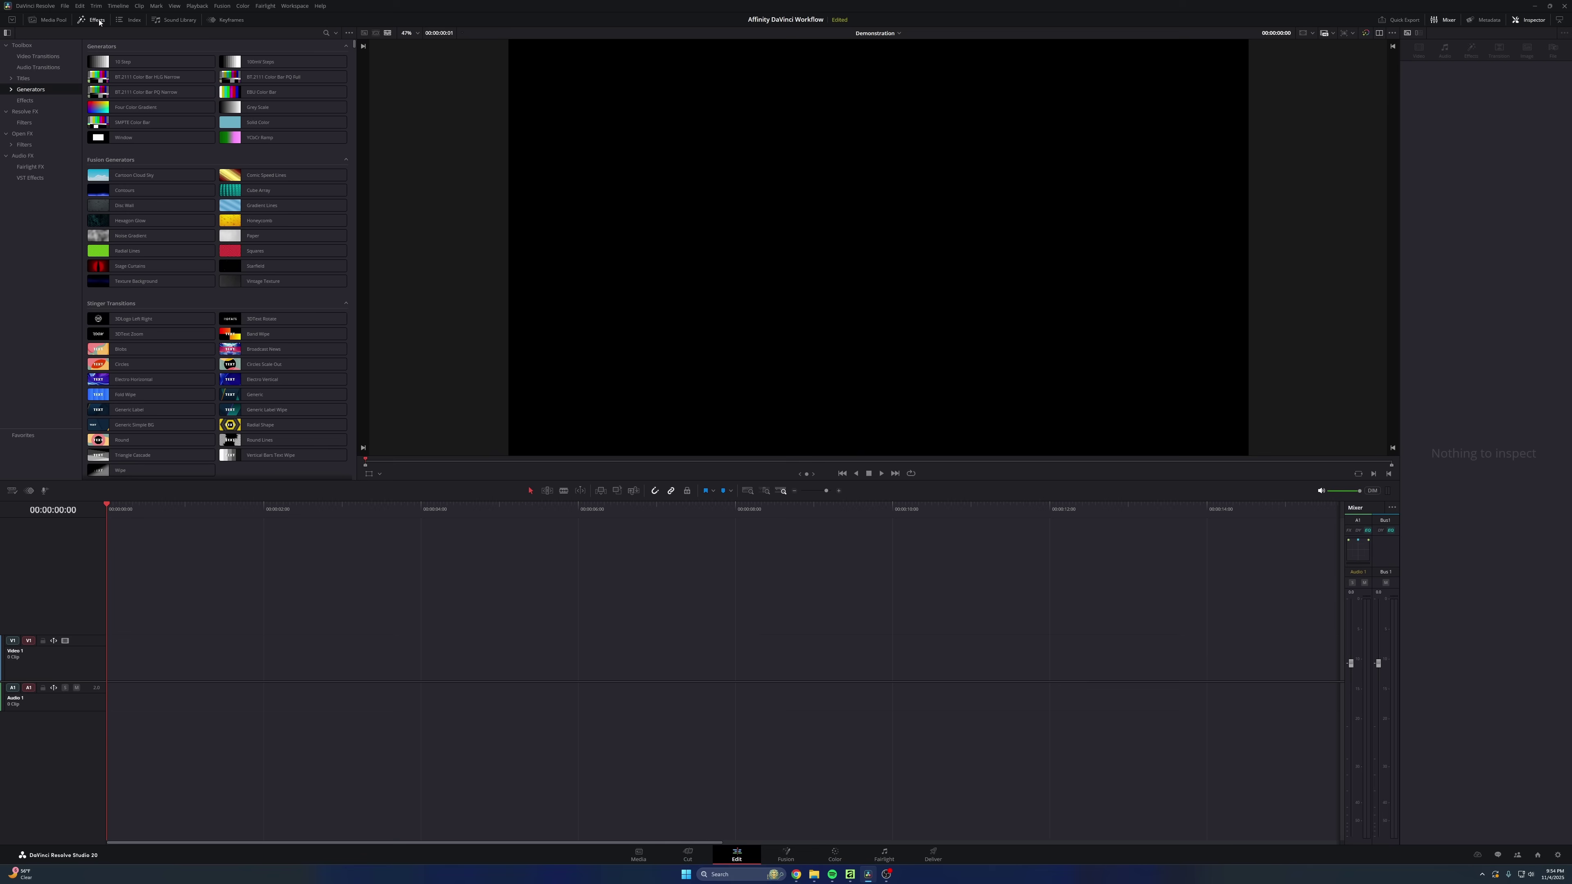
{"action": "left_click", "coordinate": [25, 101]}
{"action": "left_click_drag", "start_coordinate": [235, 63], "coordinate": [109, 667]}
{"action": "right_click", "coordinate": [176, 655]}
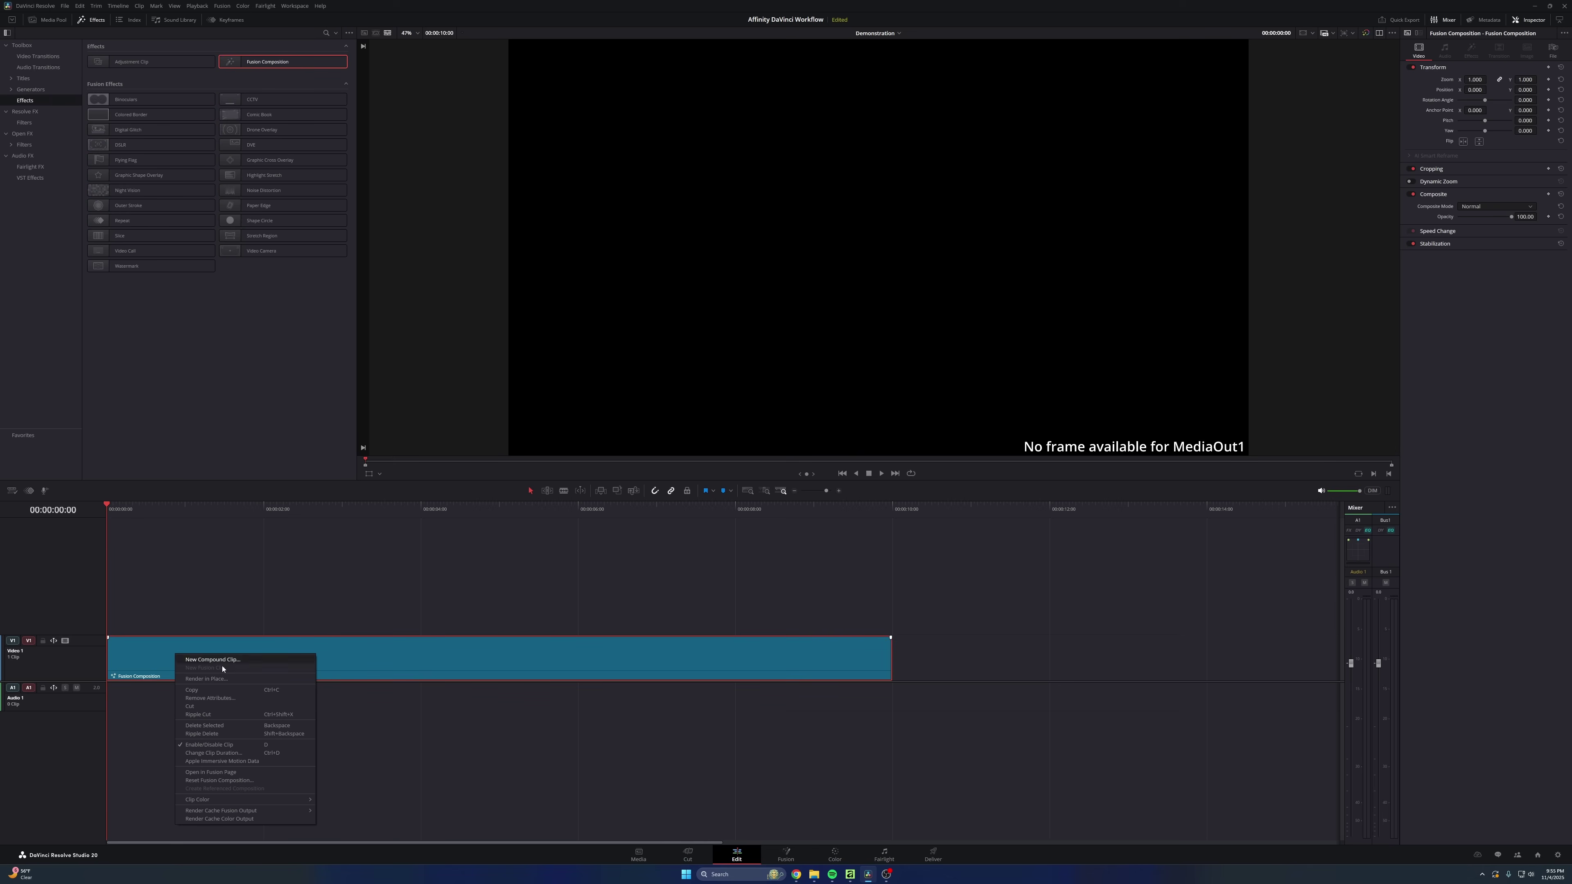
{"action": "left_click", "coordinate": [223, 772]}
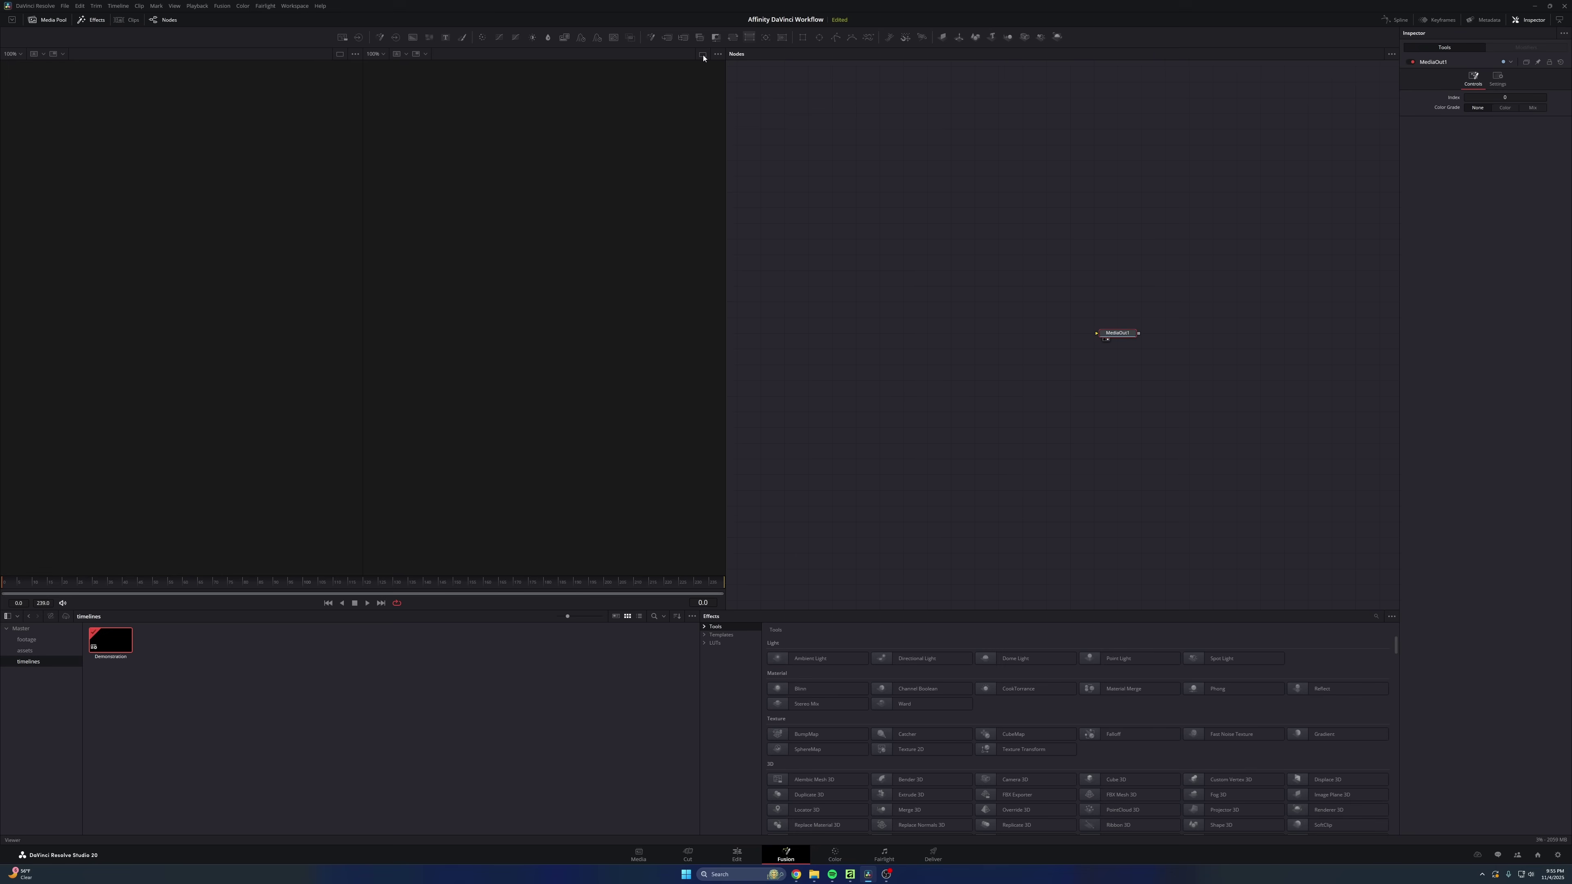
Step: Add a fully transparent Background node (Alpha 0) and start an SVG import
{"action": "left_click_drag", "start_coordinate": [1112, 162], "coordinate": [1161, 148]}
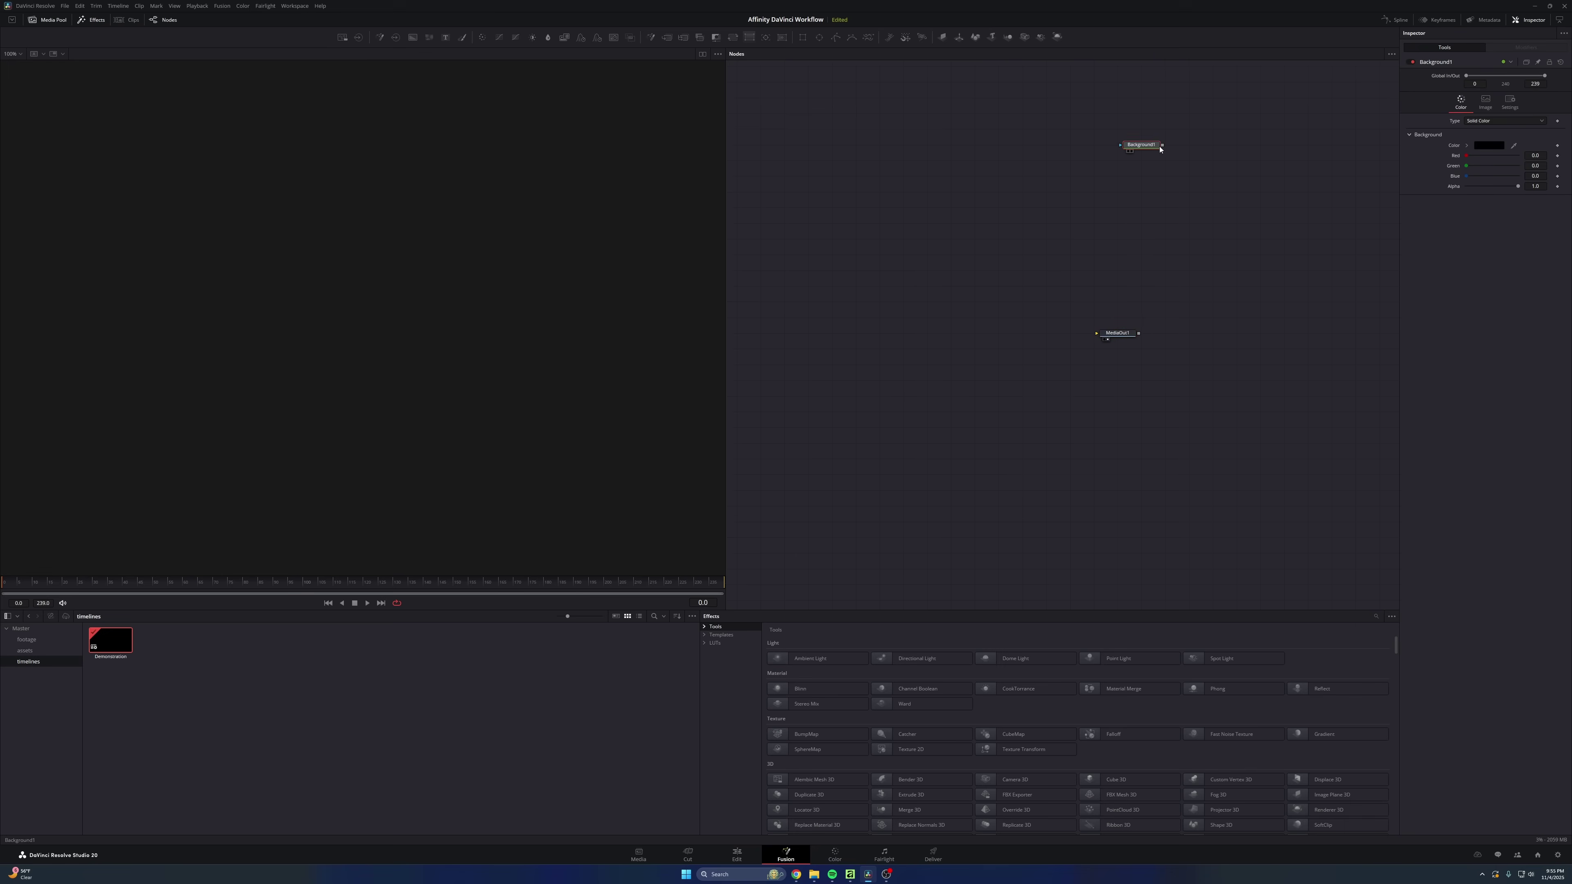
{"action": "left_click_drag", "start_coordinate": [1517, 186], "coordinate": [1397, 189]}
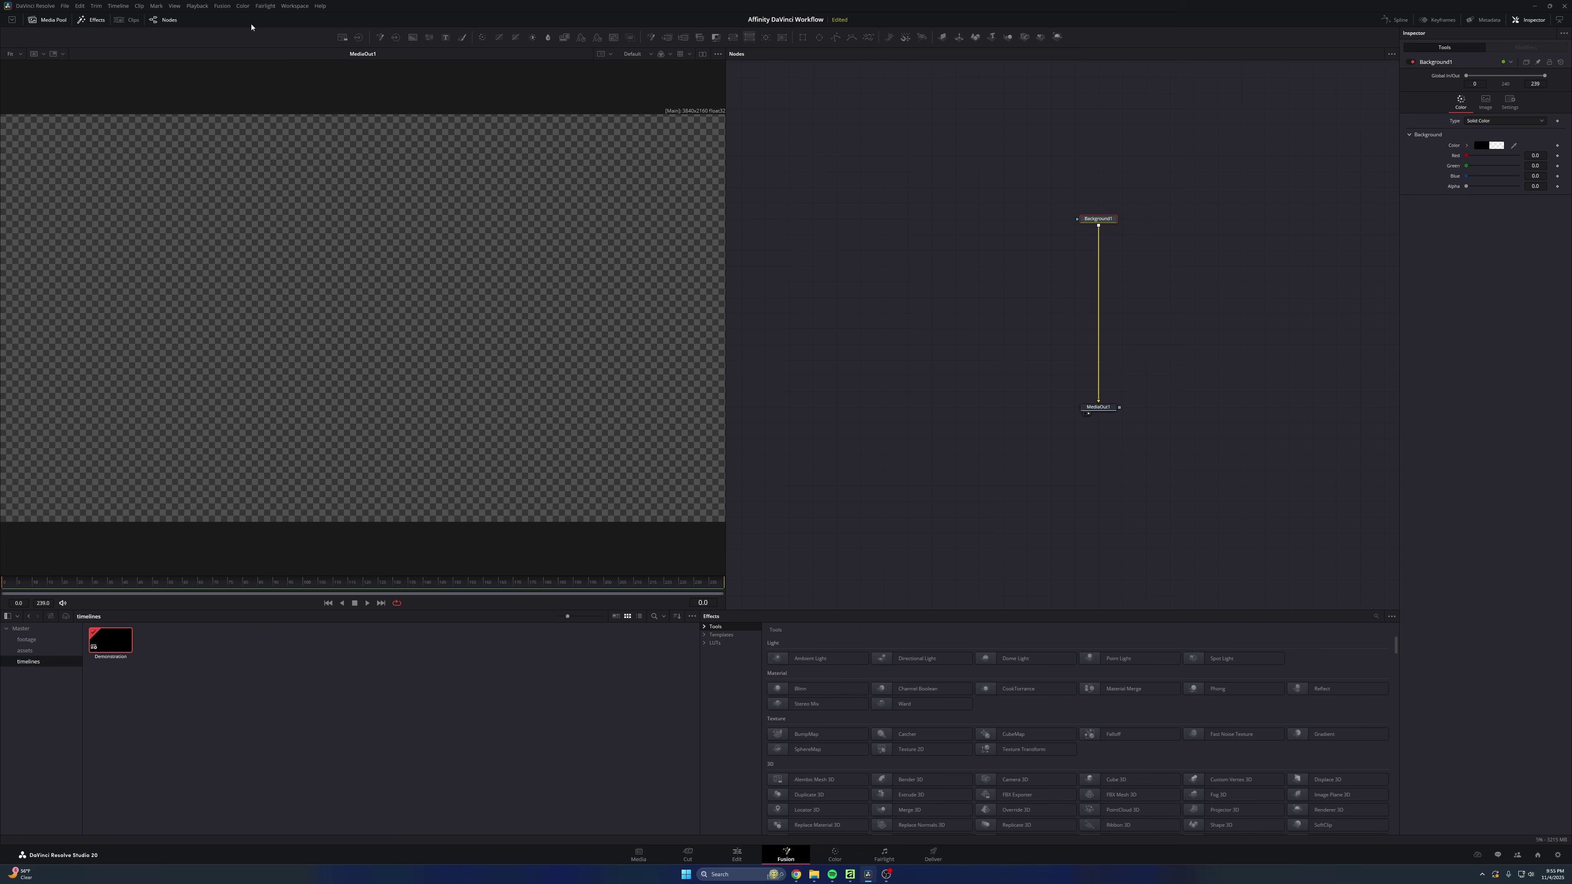
{"action": "left_click", "coordinate": [320, 84]}
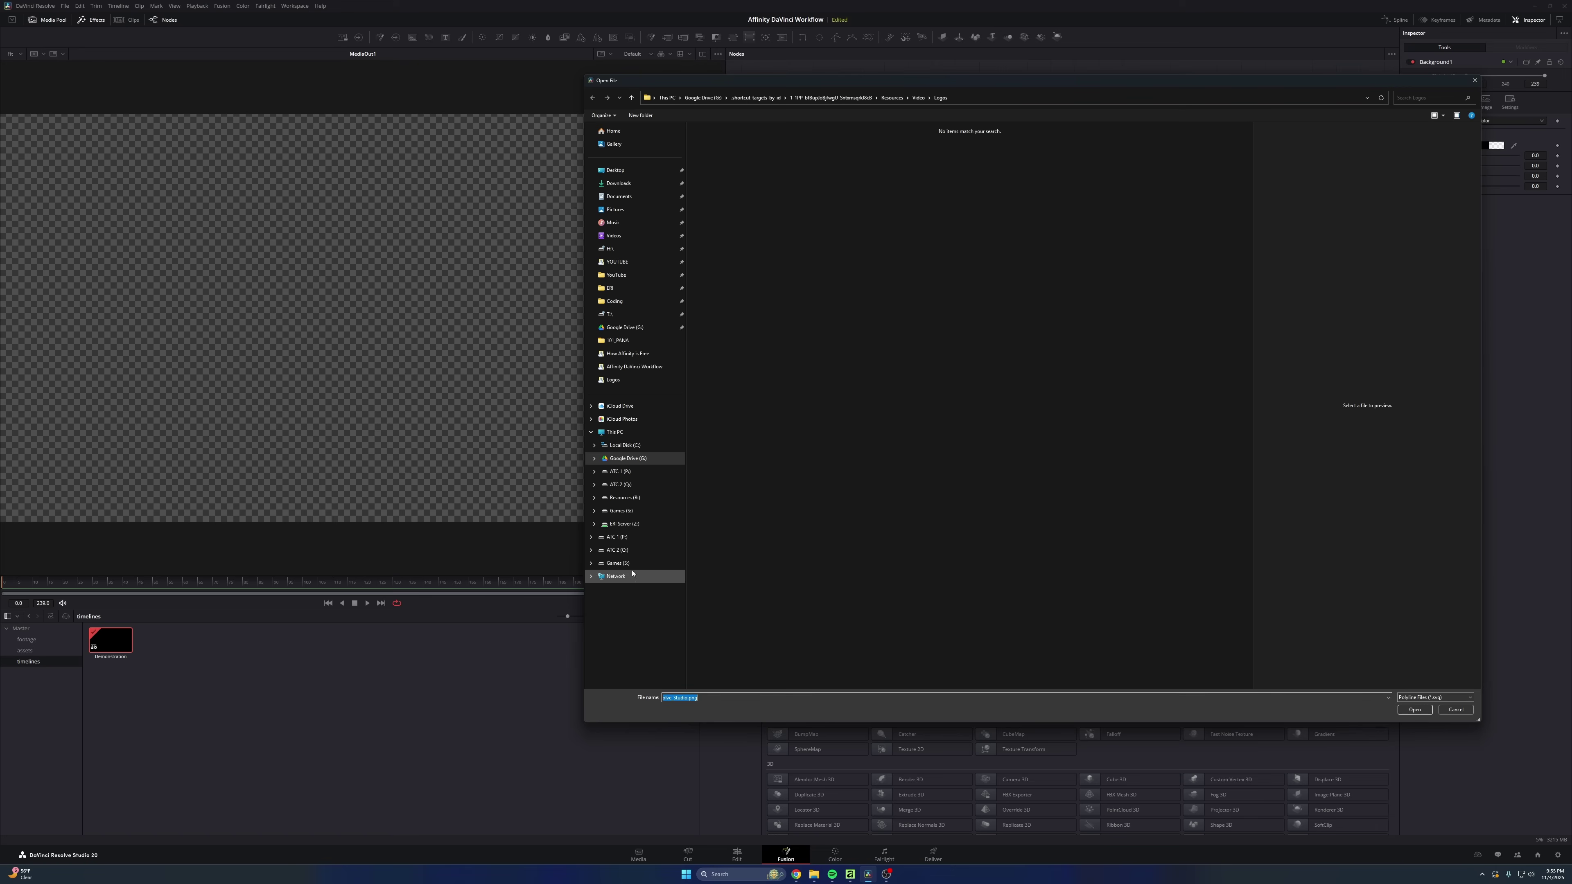
Step: Open the exported ER logo SVG and expand the resulting ERILogoRefresh group
{"action": "key", "text": "Return"}
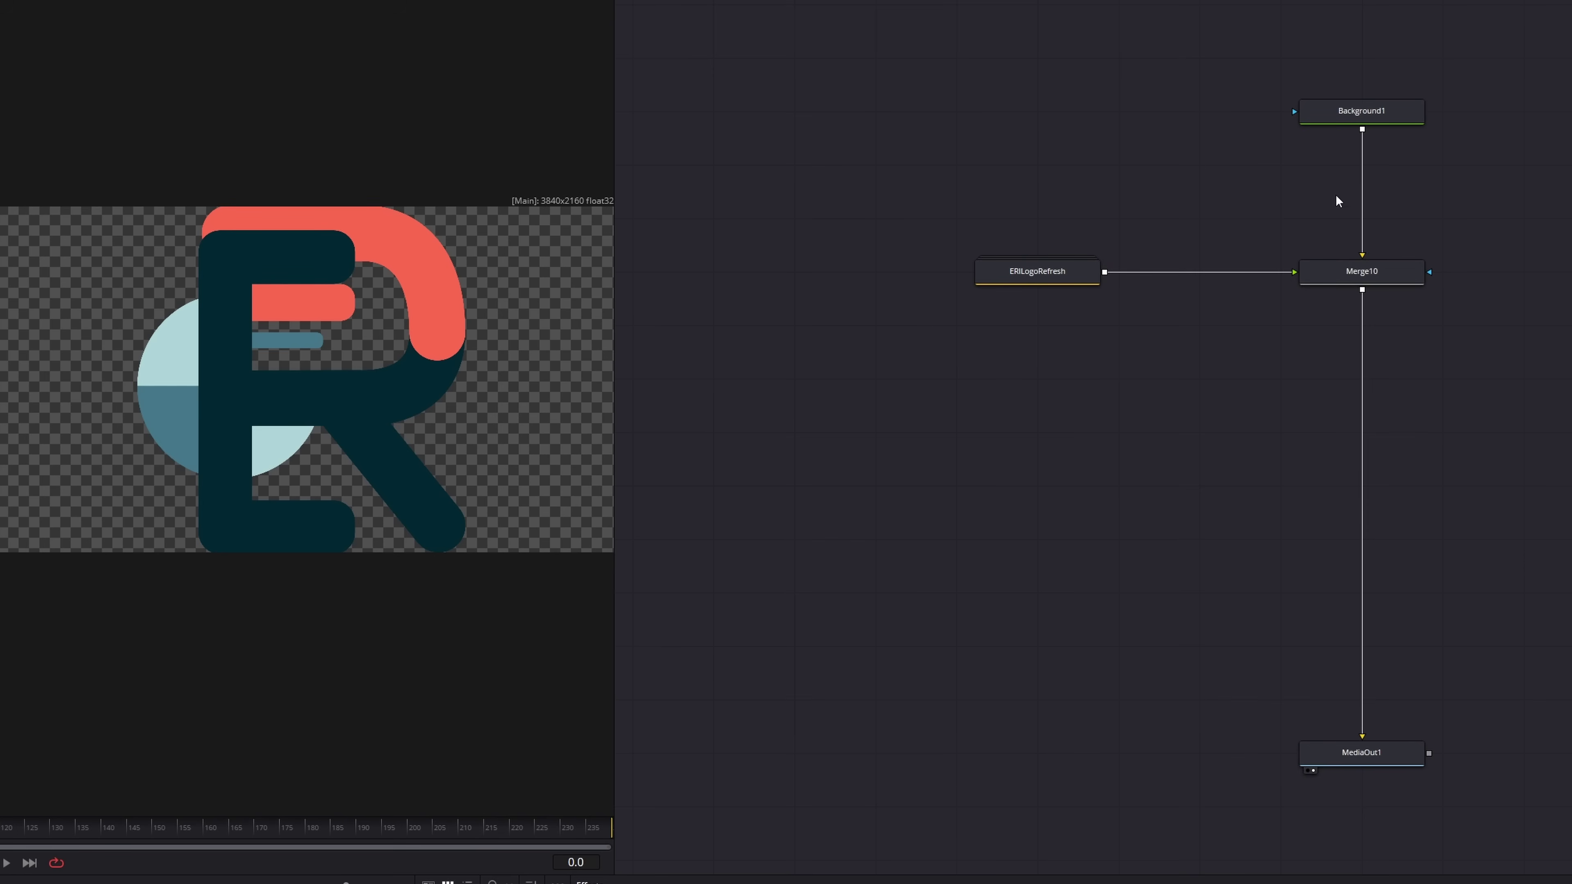
{"action": "double_click", "coordinate": [1041, 272]}
Step: Step through nodes Artboard2 and Artboard21–24, nudging Artboard22 slightly down
{"action": "left_click", "coordinate": [1016, 241]}
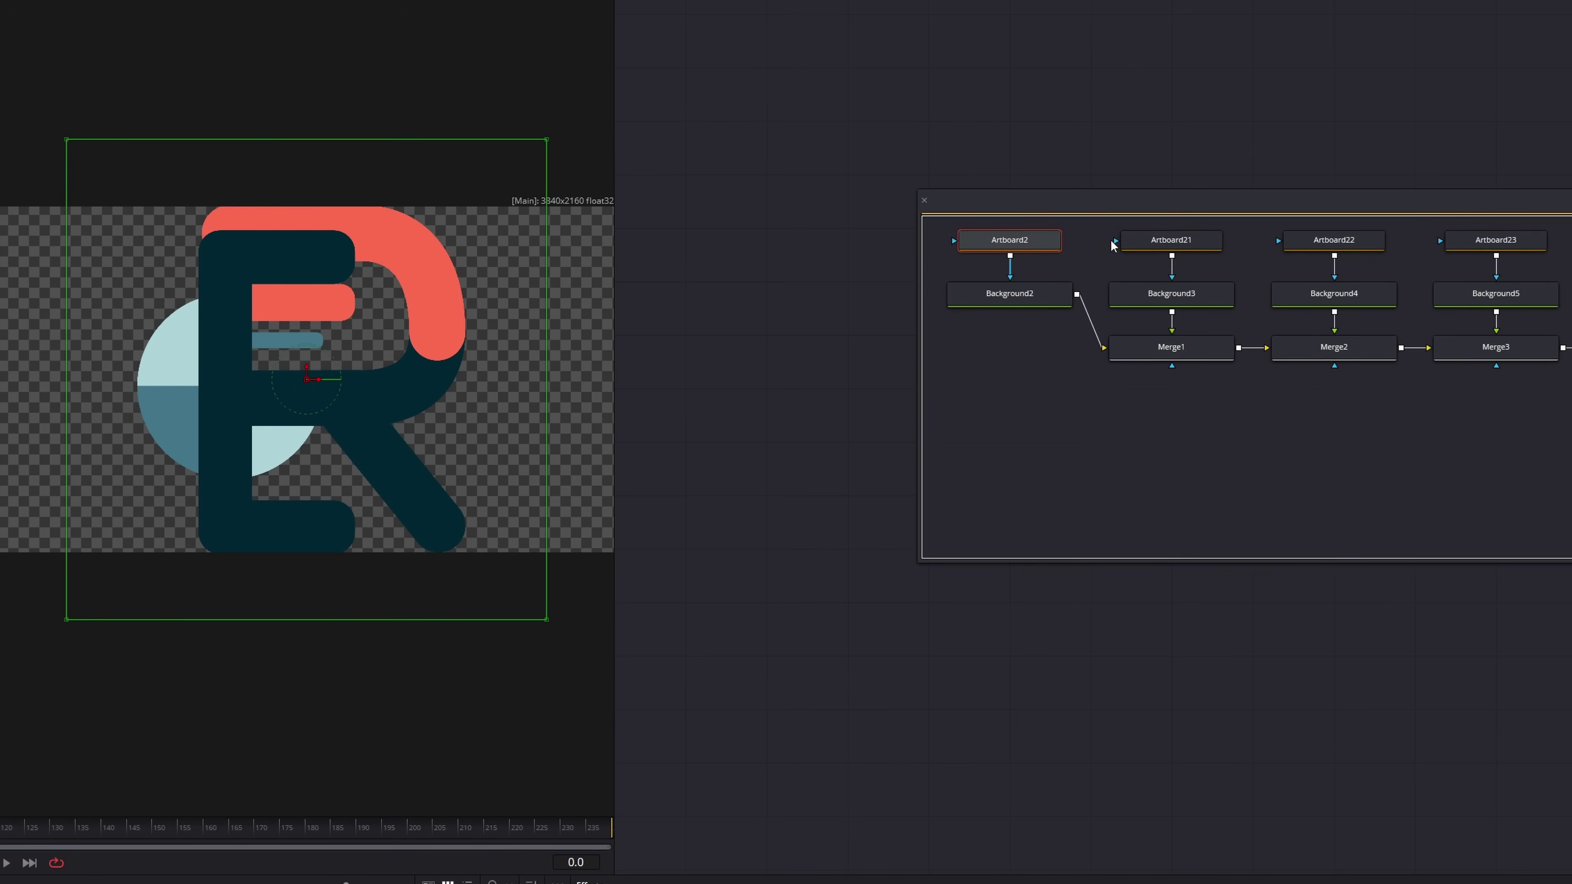
{"action": "left_click", "coordinate": [1156, 242]}
{"action": "left_click_drag", "start_coordinate": [1347, 248], "coordinate": [1347, 262]}
{"action": "left_click", "coordinate": [1331, 268]}
{"action": "left_click", "coordinate": [1477, 263]}
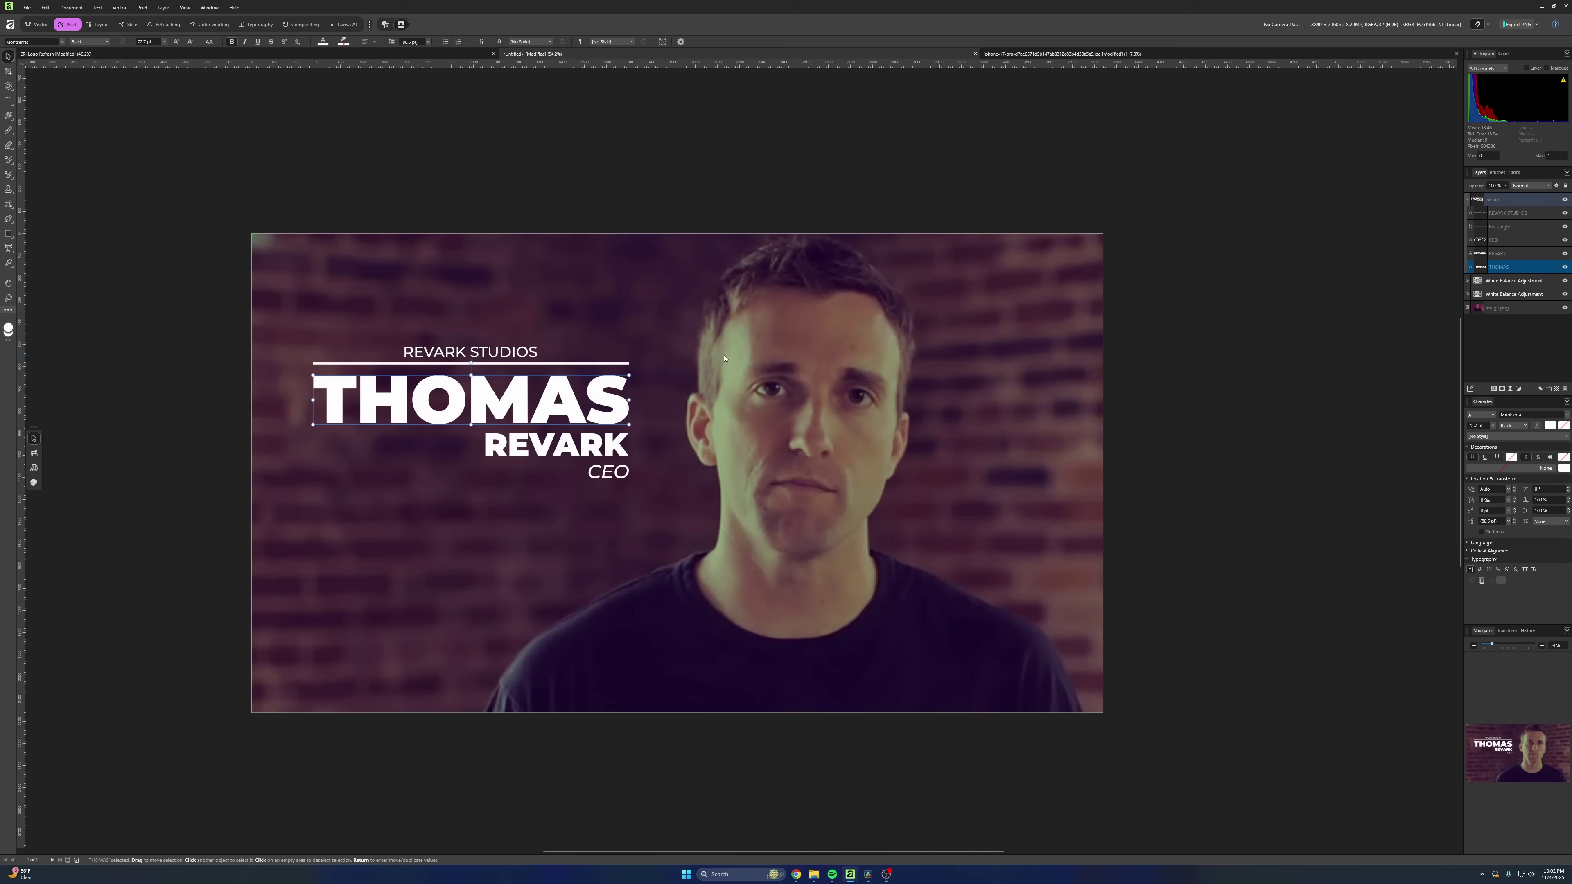
Step: Move the large name text a few pixels down, then select the Image.png layer
{"action": "left_click_drag", "start_coordinate": [620, 400], "coordinate": [606, 406]}
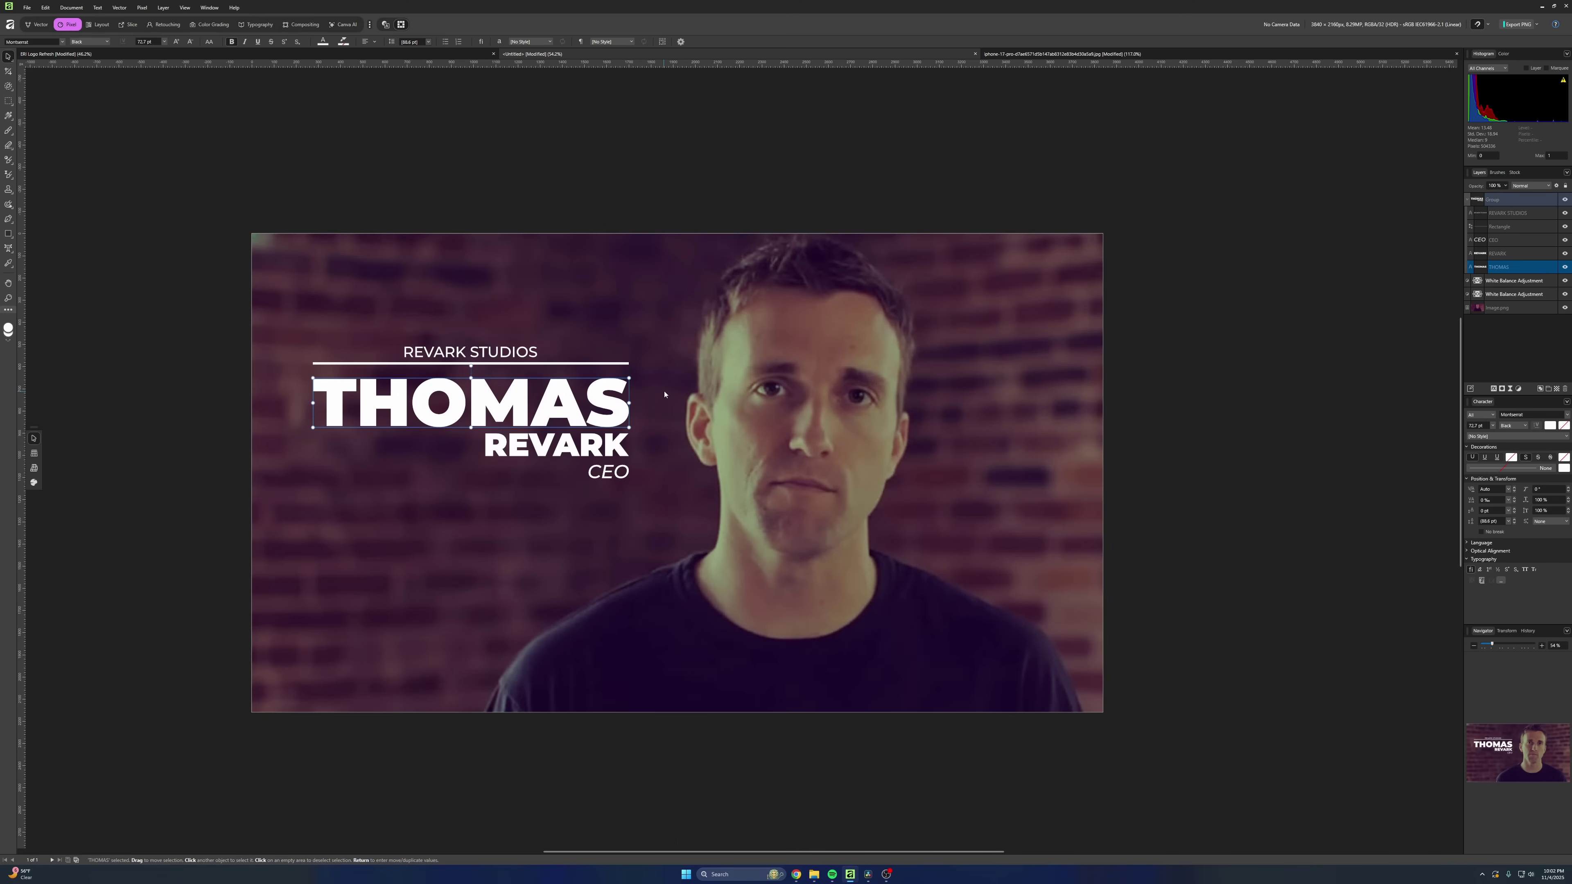
{"action": "left_click", "coordinate": [630, 414]}
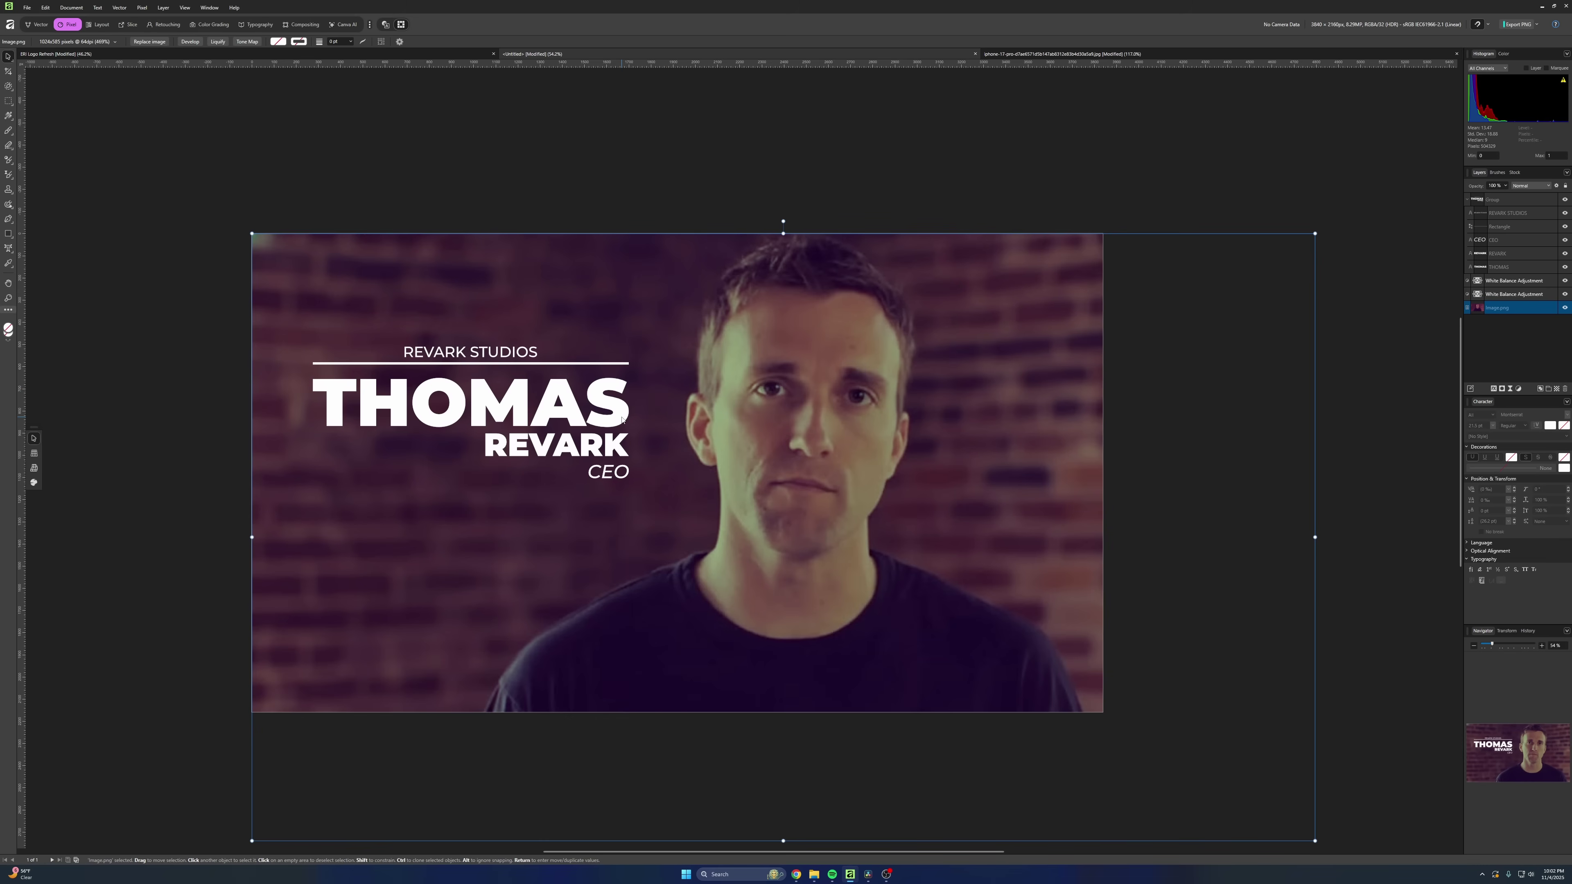